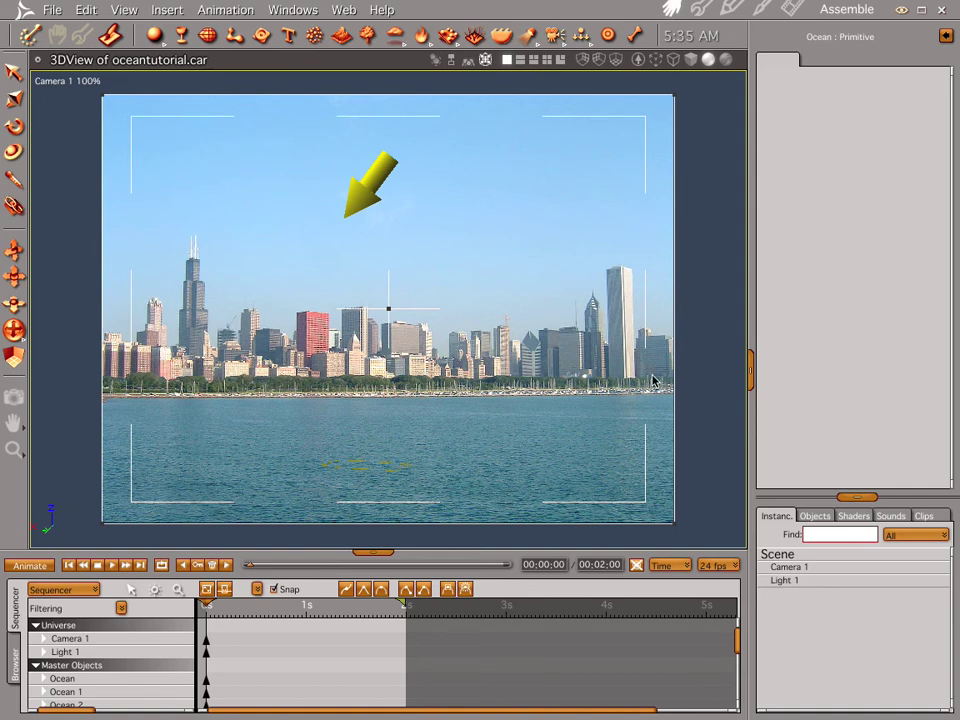
Step: Look over the original lakefront skyline photo on Safari's Chicago Skyline Wallpaper page, then return to Carrara
{"action": "key", "text": "super+Tab"}
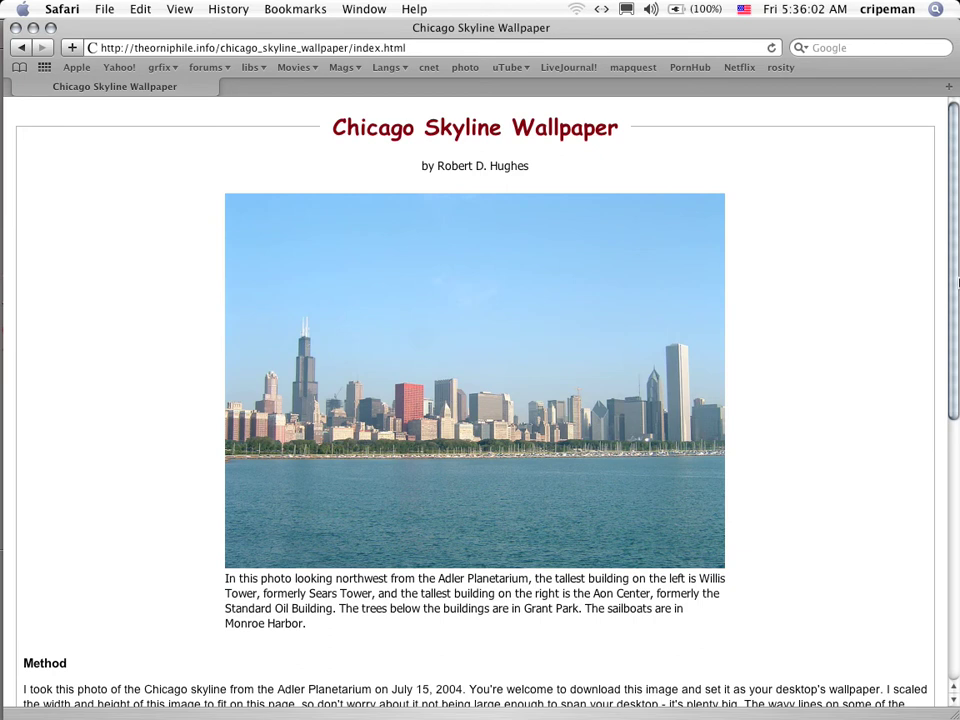
{"action": "mouse_move", "coordinate": [957, 257]}
{"action": "left_mouse_down"}
{"action": "mouse_move", "coordinate": [957, 415]}
{"action": "mouse_move", "coordinate": [957, 273]}
{"action": "left_mouse_up"}
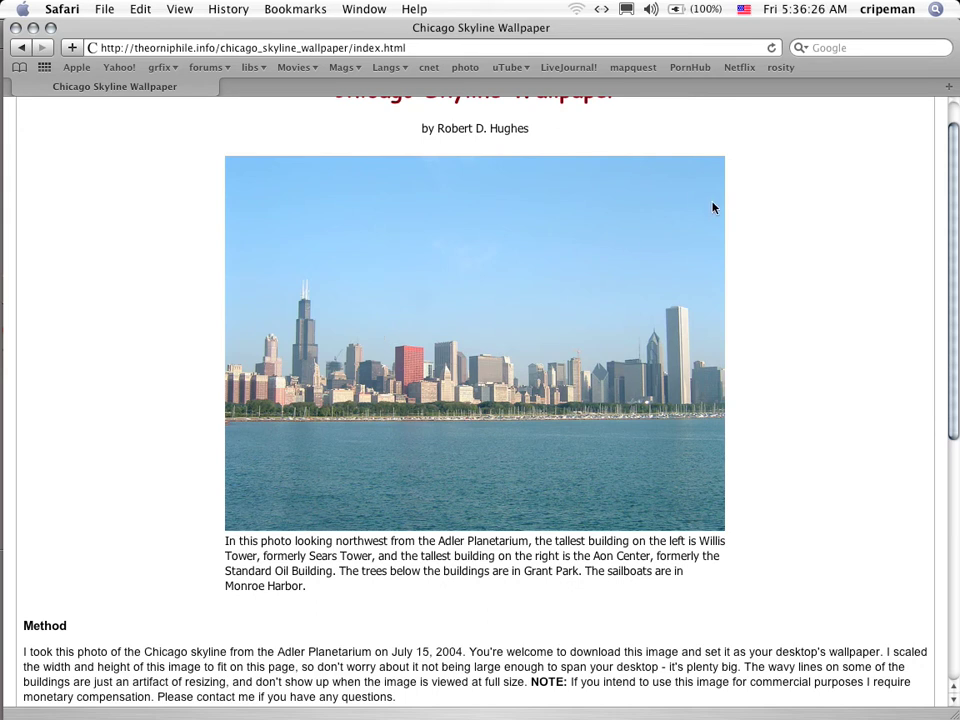
{"action": "scroll", "coordinate": [956, 272], "scroll_direction": "up", "scroll_amount": 1}
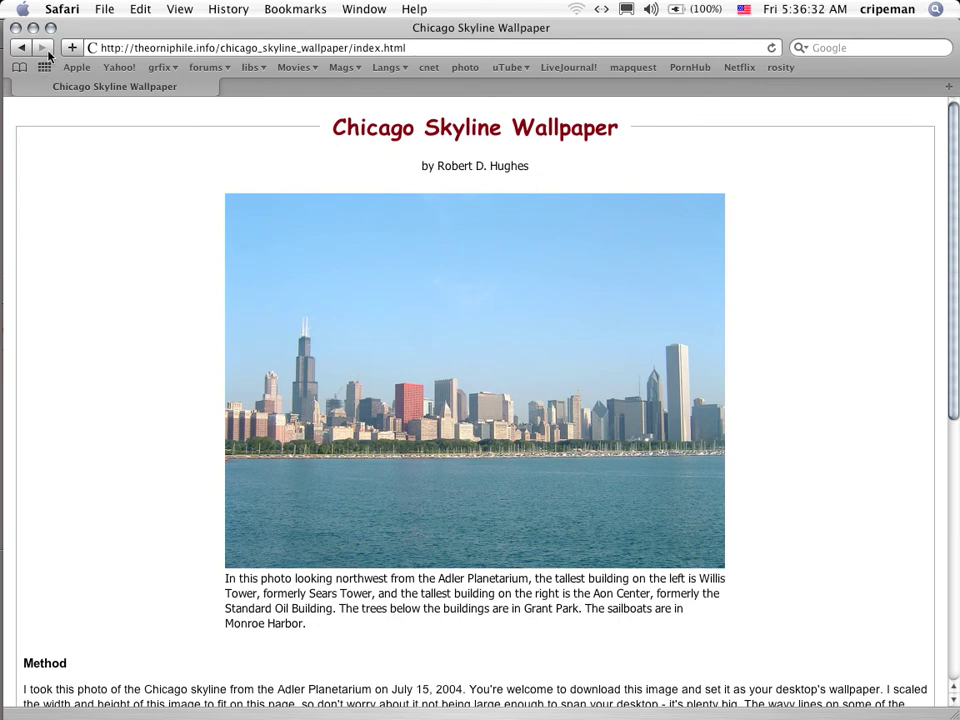
{"action": "key", "text": "super+Tab"}
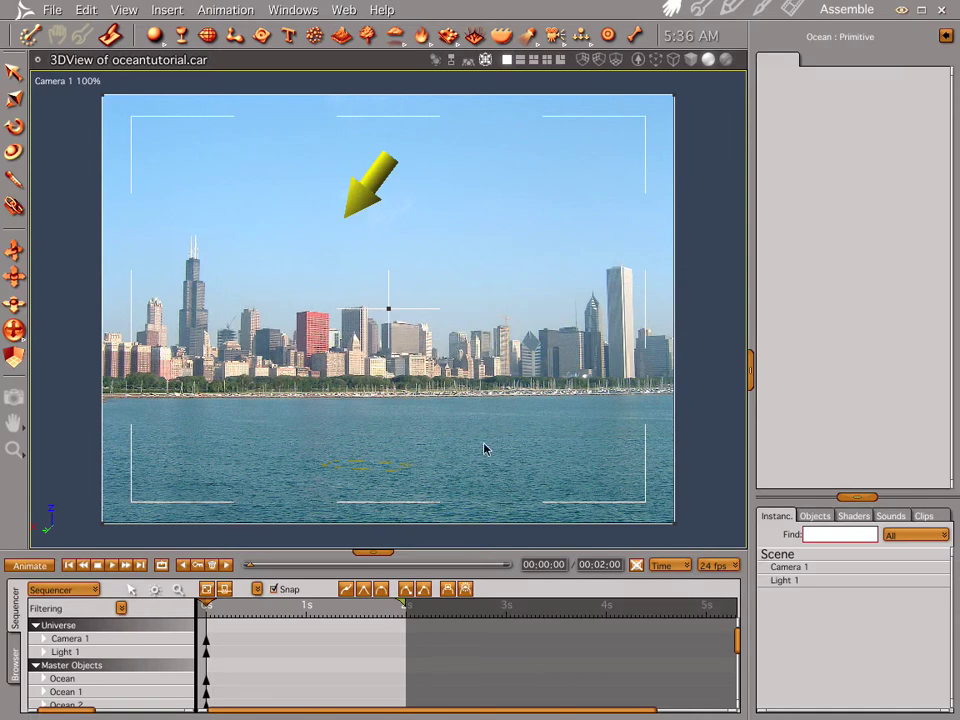
{"action": "left_click", "coordinate": [637, 60]}
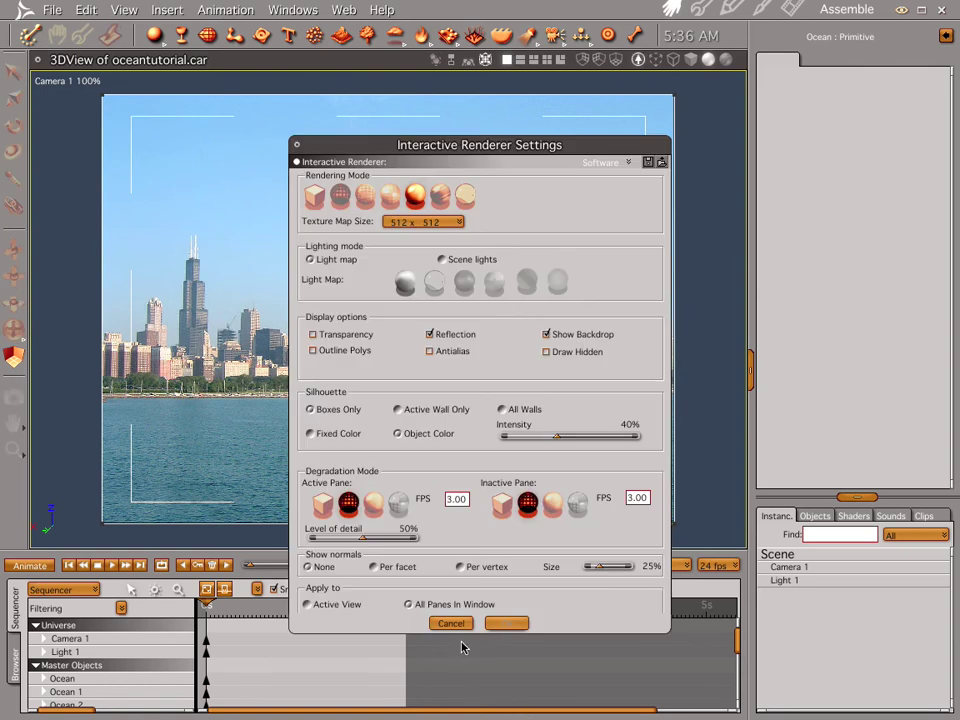
{"action": "left_click", "coordinate": [503, 623]}
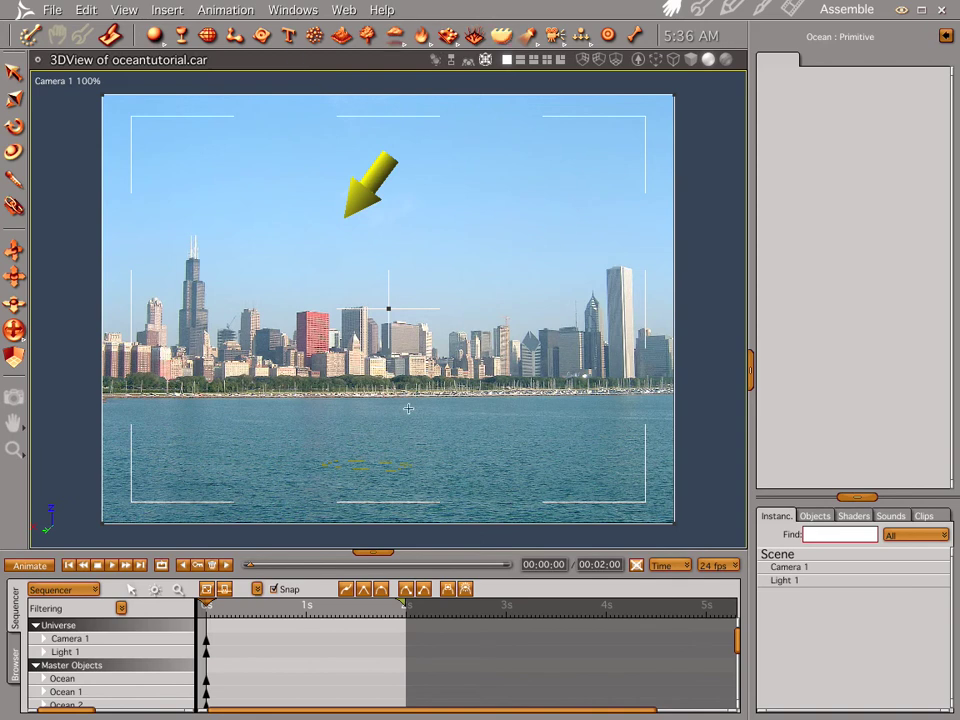
Step: Insert an Ocean primitive and open its Ocean Shader 3 in the shader editor
{"action": "left_click", "coordinate": [386, 461]}
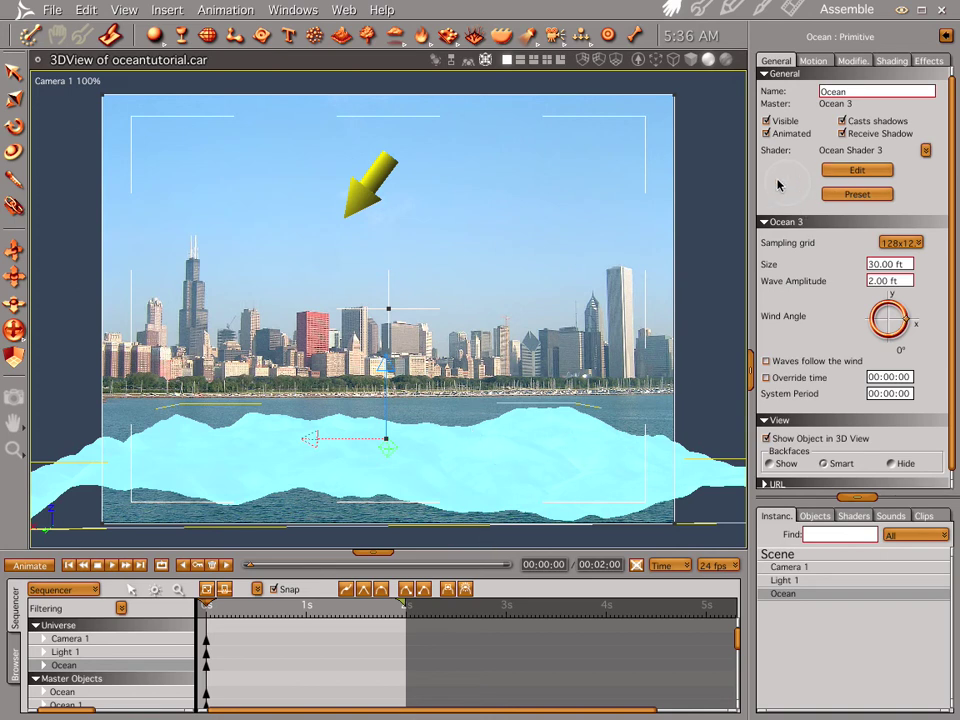
{"action": "left_click", "coordinate": [836, 171]}
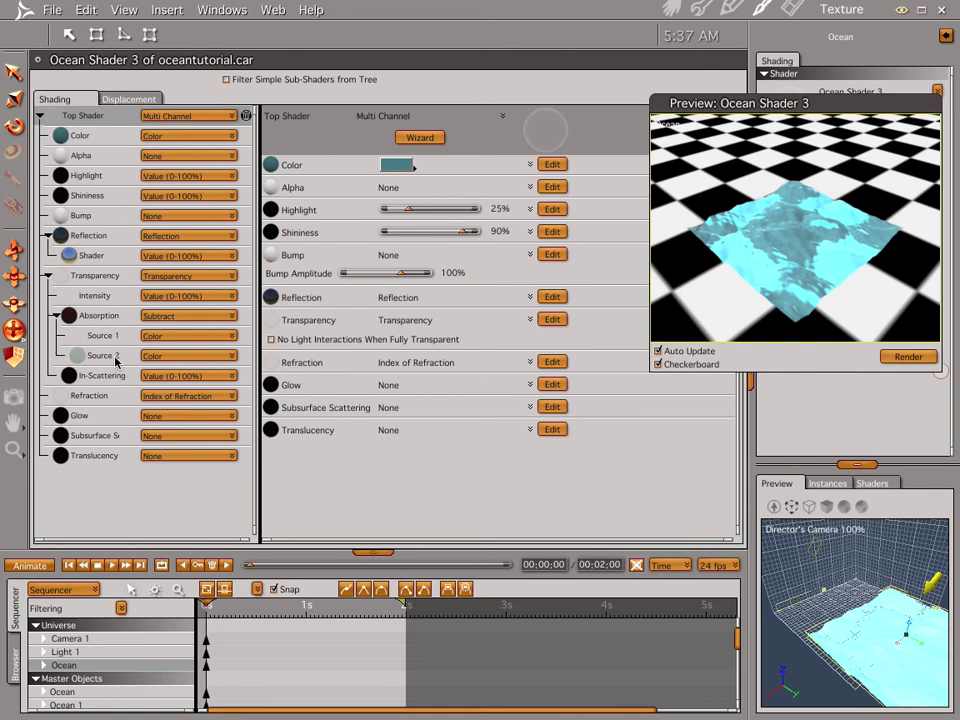
Step: Inspect Absorption (Source 1 and 2), In-Scattering and Refraction channels, then go back to the Assemble room
{"action": "left_click", "coordinate": [110, 320]}
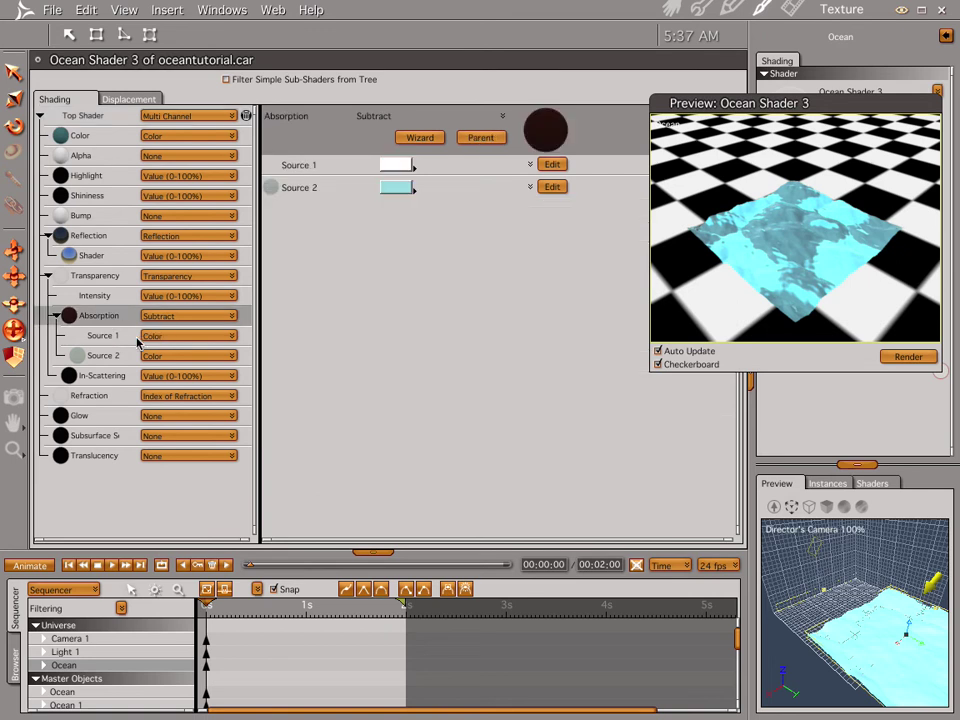
{"action": "left_click", "coordinate": [137, 339]}
{"action": "left_click", "coordinate": [100, 356]}
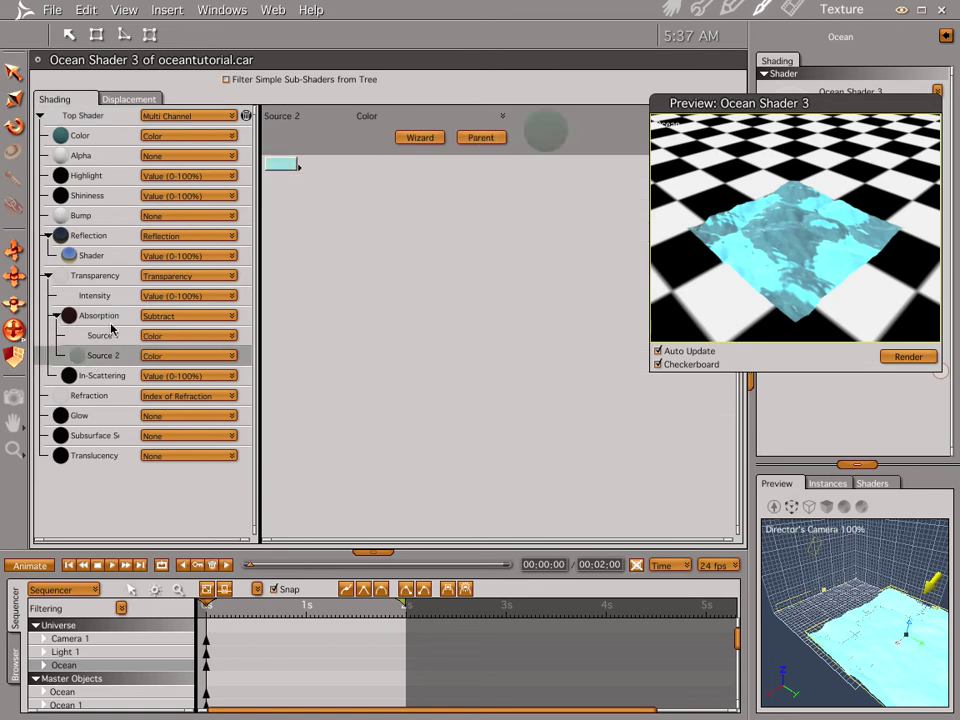
{"action": "left_click", "coordinate": [100, 375]}
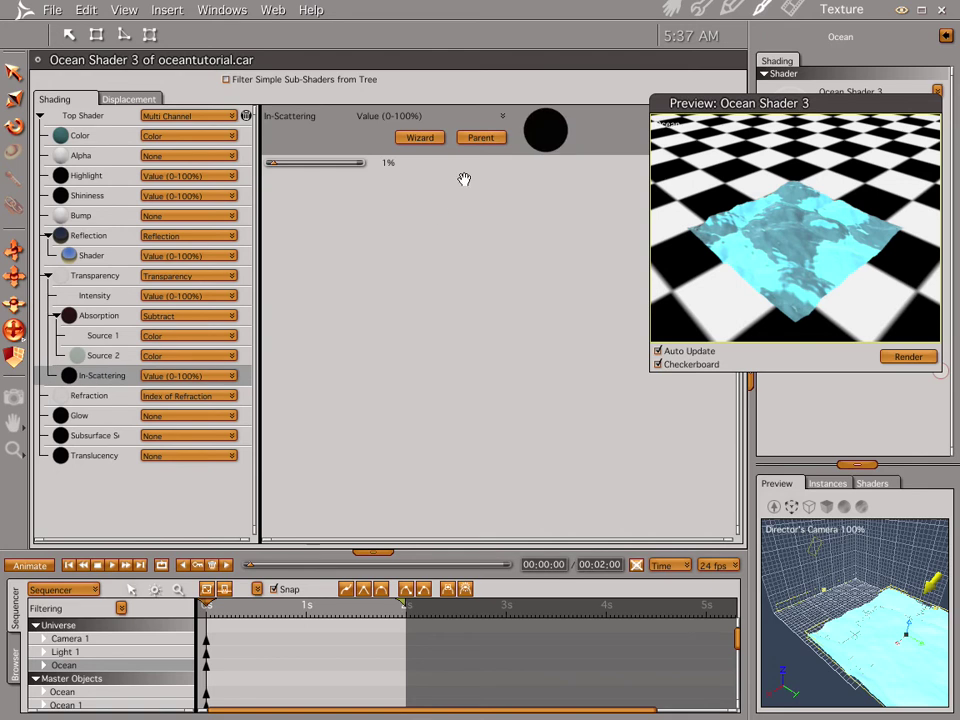
{"action": "left_click", "coordinate": [94, 400]}
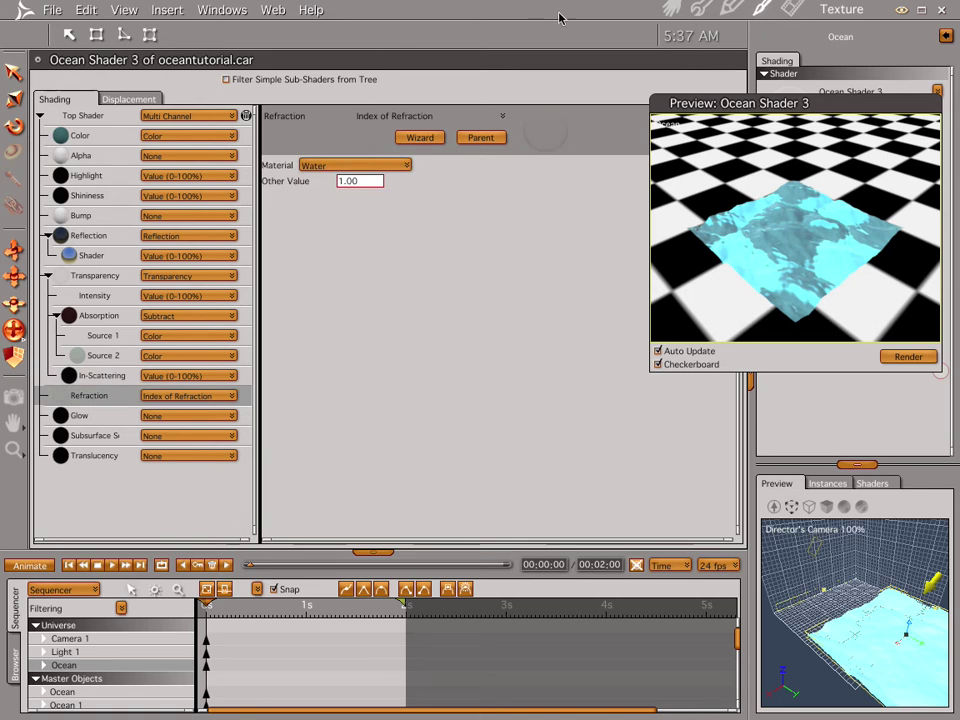
{"action": "left_click", "coordinate": [670, 9]}
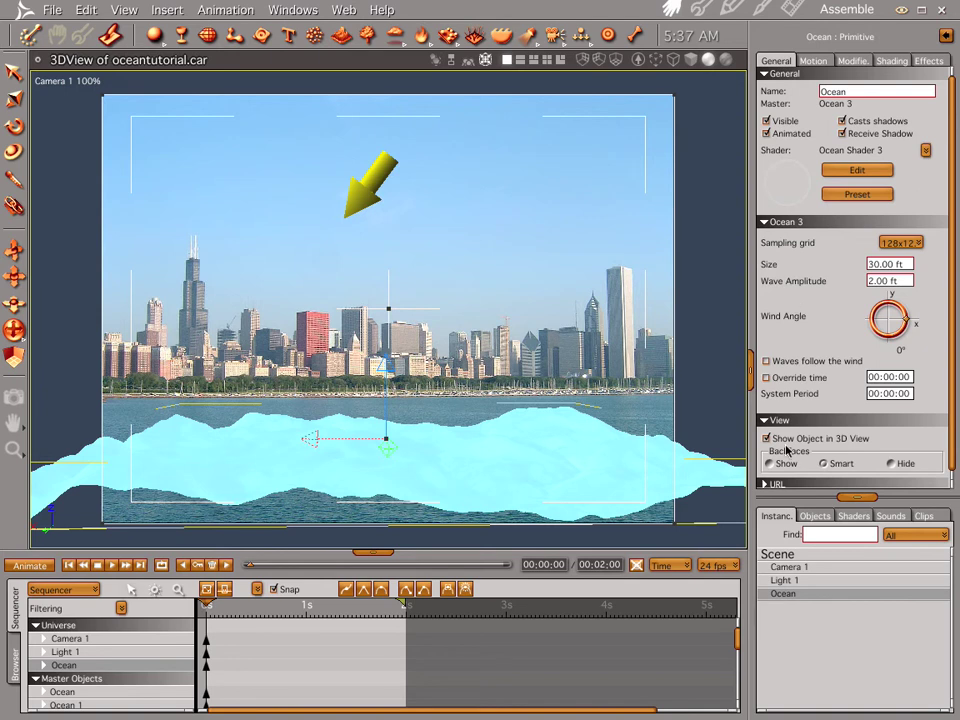
Step: Compare 1024x1024 and 32x32 sampling grids, settling on 1024x1024
{"action": "left_click", "coordinate": [901, 243]}
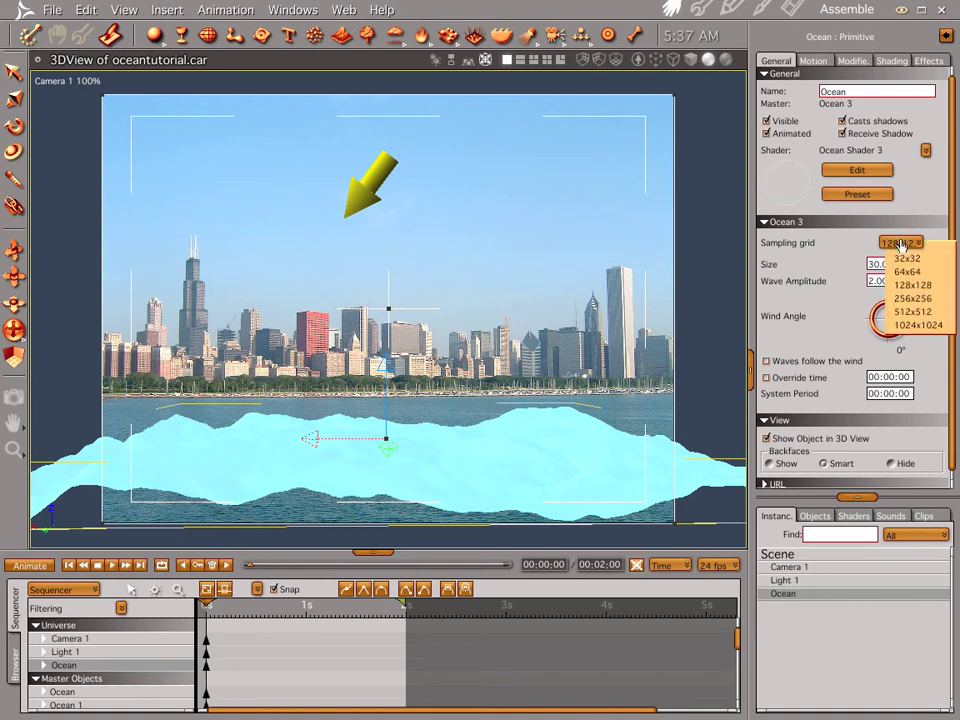
{"action": "left_click", "coordinate": [908, 327]}
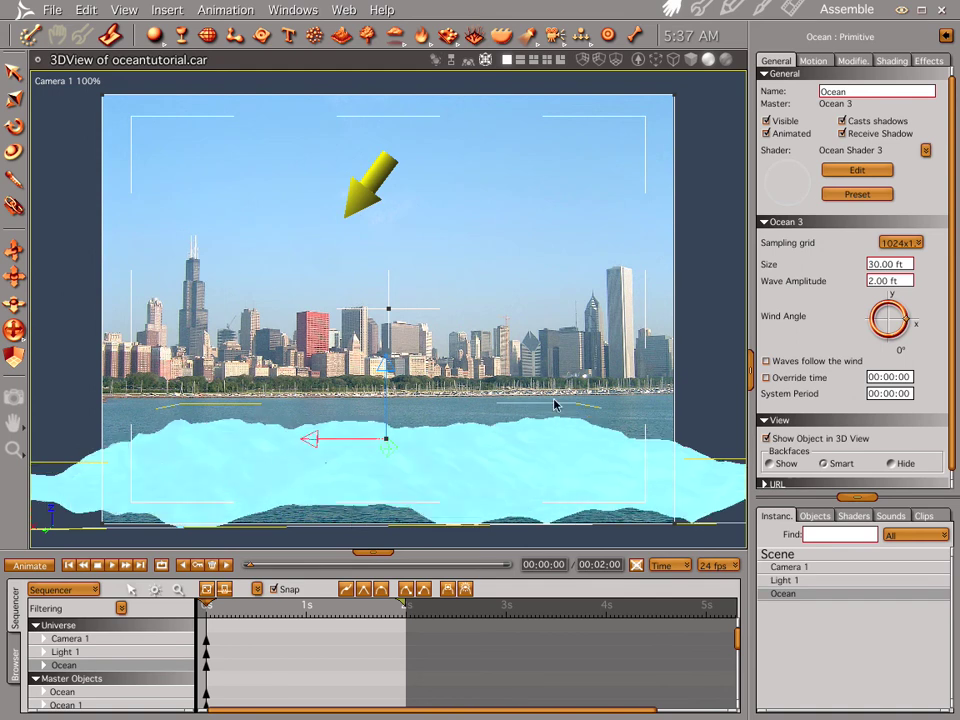
{"action": "left_click", "coordinate": [904, 243]}
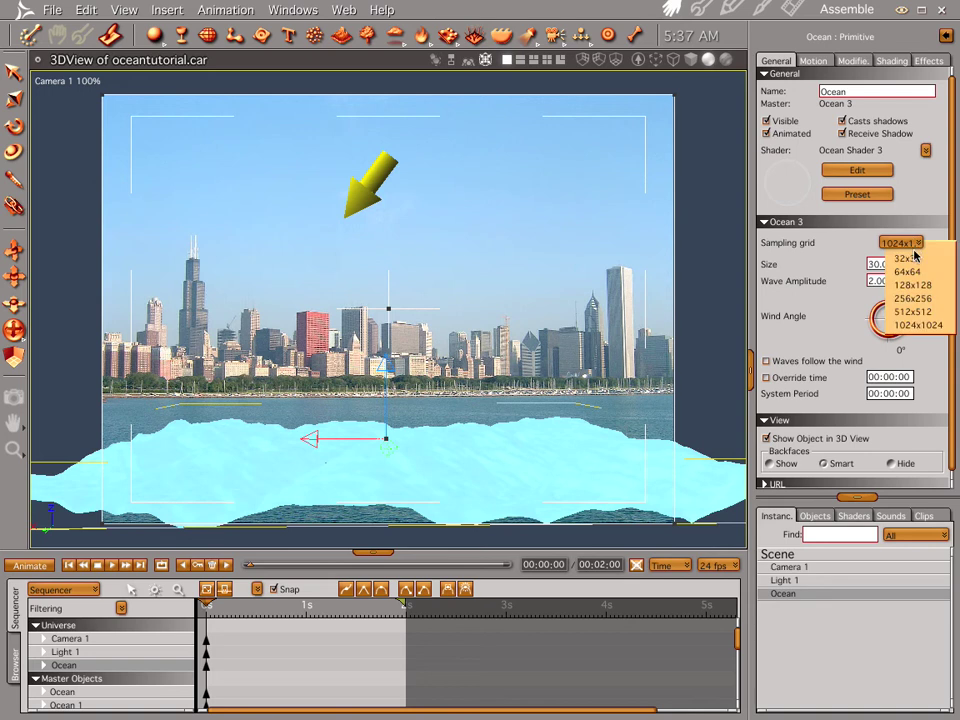
{"action": "left_click", "coordinate": [910, 259]}
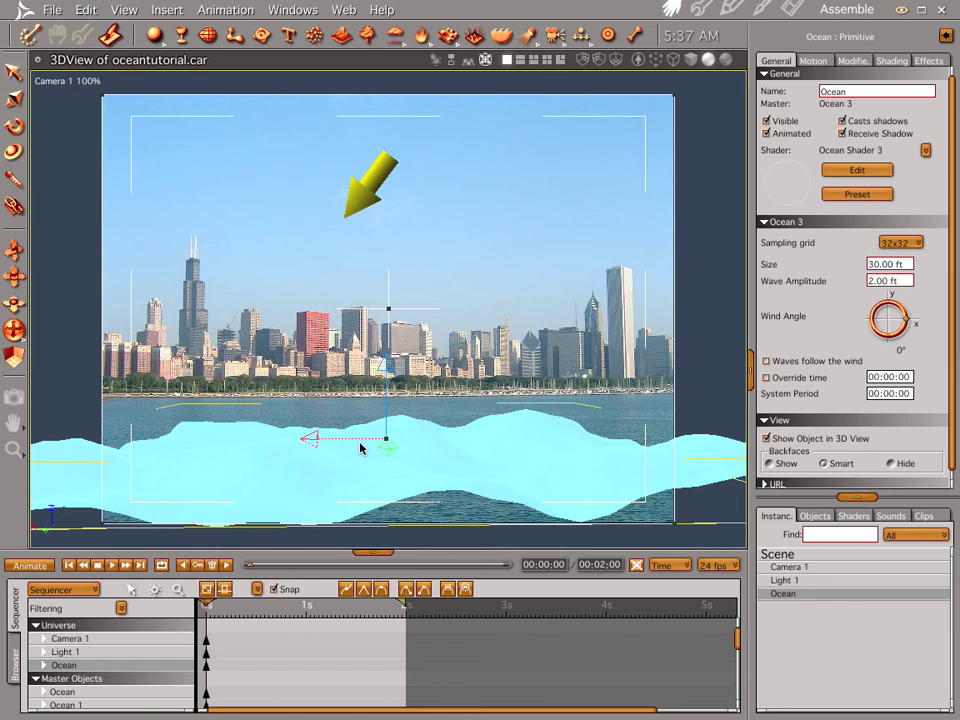
{"action": "left_click", "coordinate": [903, 243]}
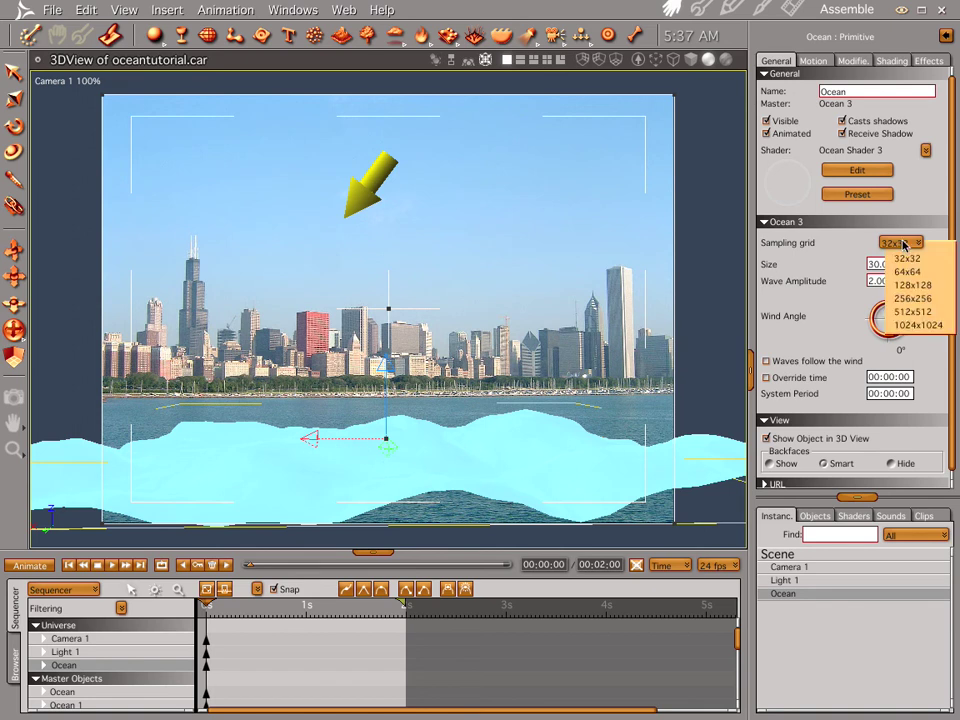
{"action": "left_click", "coordinate": [906, 325]}
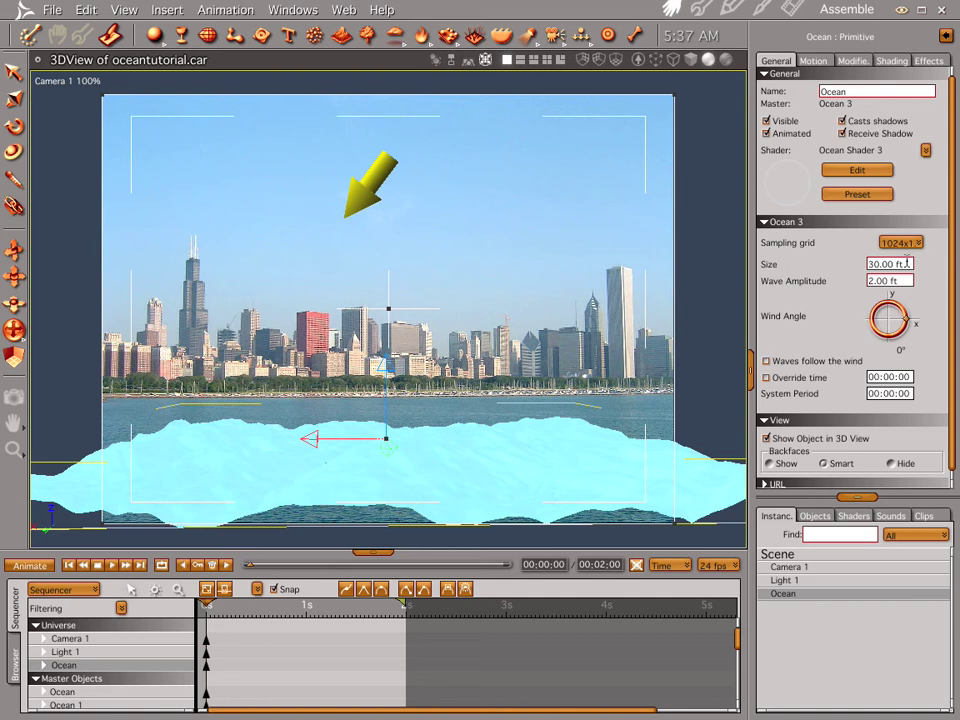
Step: Set the ocean size to 75 ft and the wave amplitude to 0.25 ft
{"action": "key", "text": "Tab"}
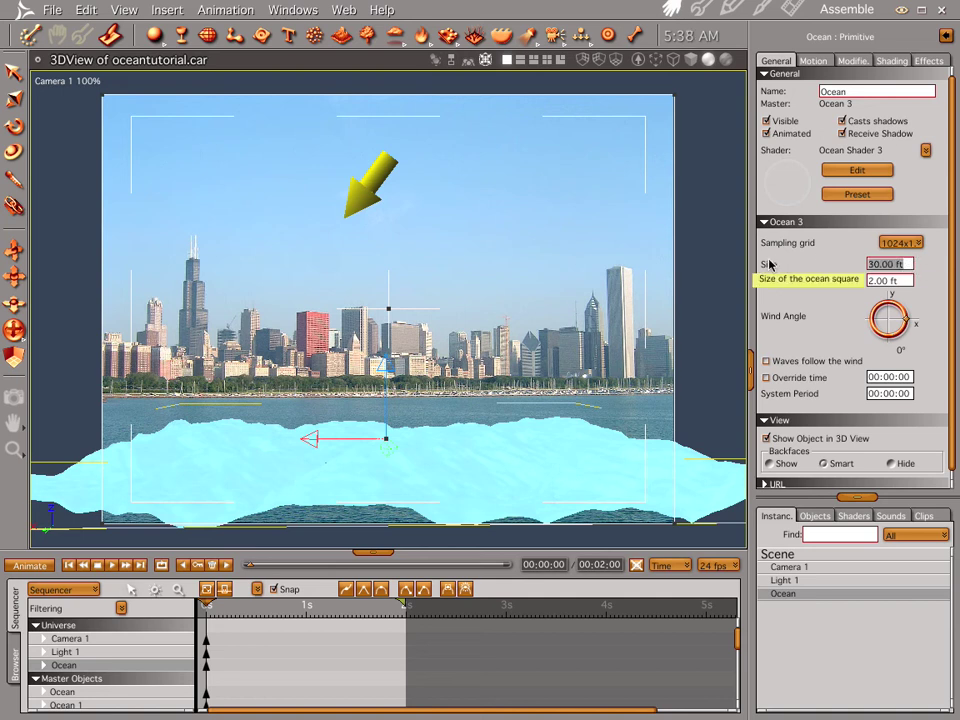
{"action": "type", "text": "75"}
{"action": "key", "text": "Return"}
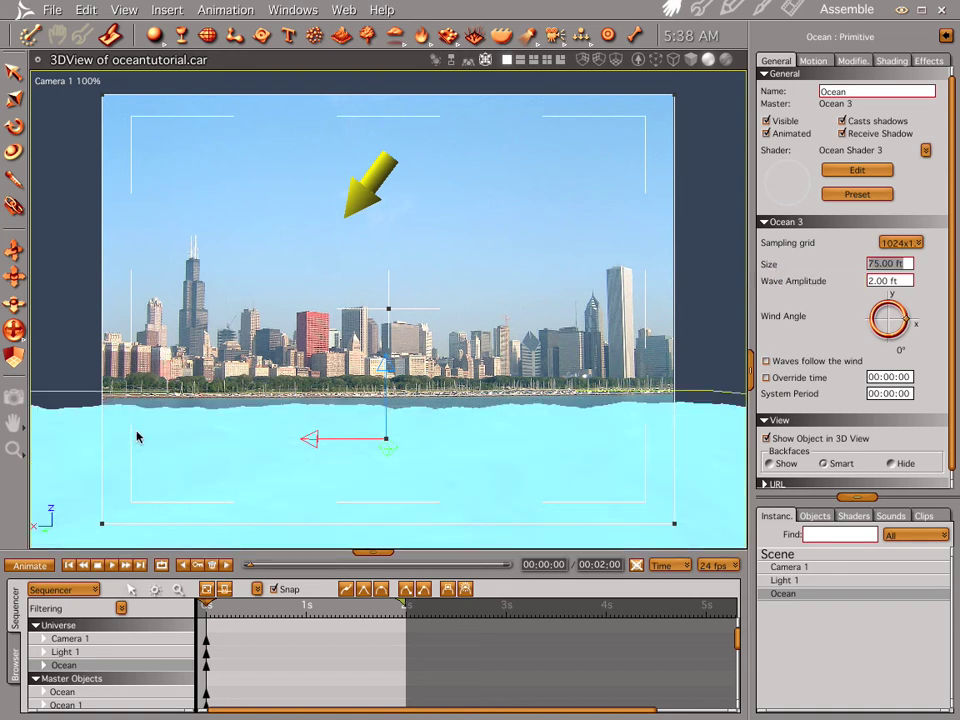
{"action": "left_click", "coordinate": [902, 281]}
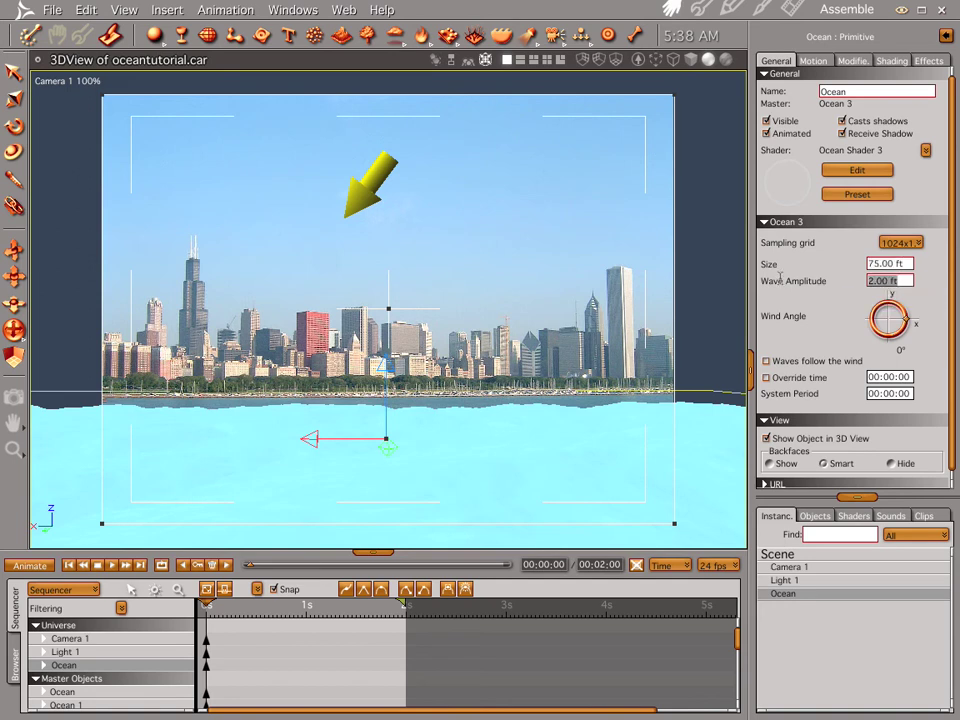
{"action": "key", "text": "BackSpace"}
{"action": "type", "text": ".25"}
{"action": "key", "text": "Return"}
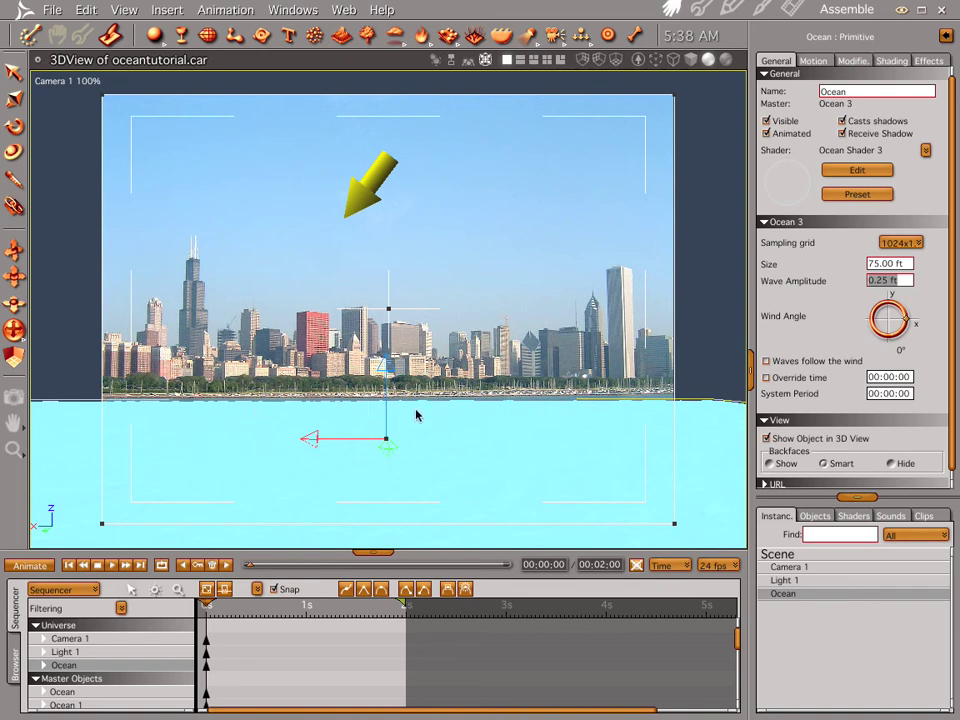
Step: Drag the ocean down its Z axis to sit on the backdrop's lake horizon
{"action": "mouse_move", "coordinate": [384, 368]}
{"action": "left_mouse_down"}
{"action": "mouse_move", "coordinate": [384, 420]}
{"action": "mouse_move", "coordinate": [382, 350]}
{"action": "left_mouse_up"}
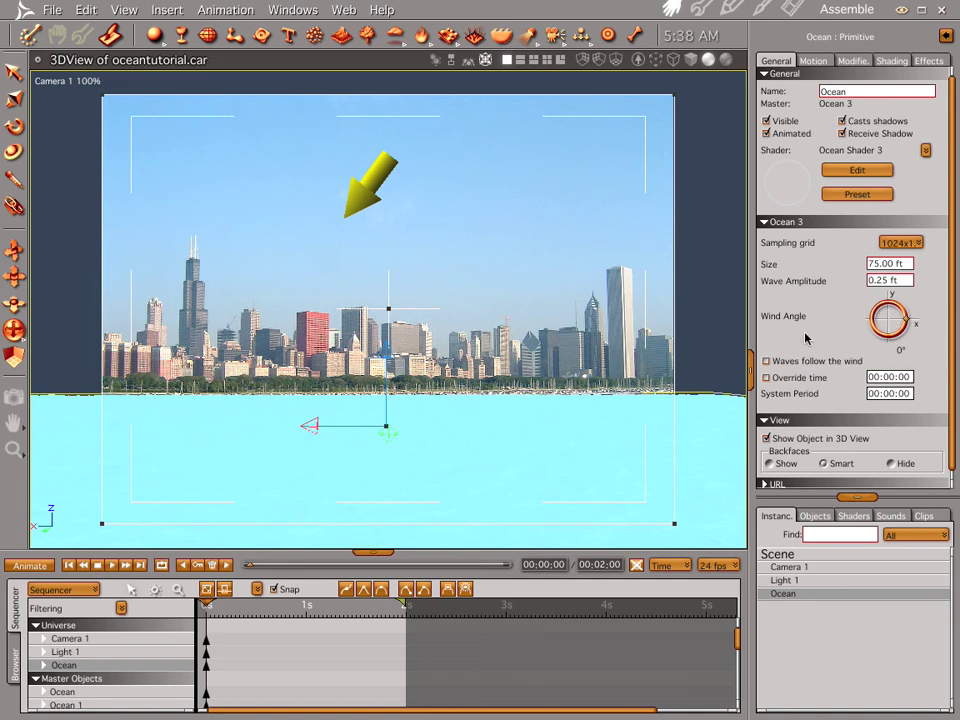
Step: Adjust the wind angle dial to 2° and enable Waves follow the wind
{"action": "left_click", "coordinate": [907, 320]}
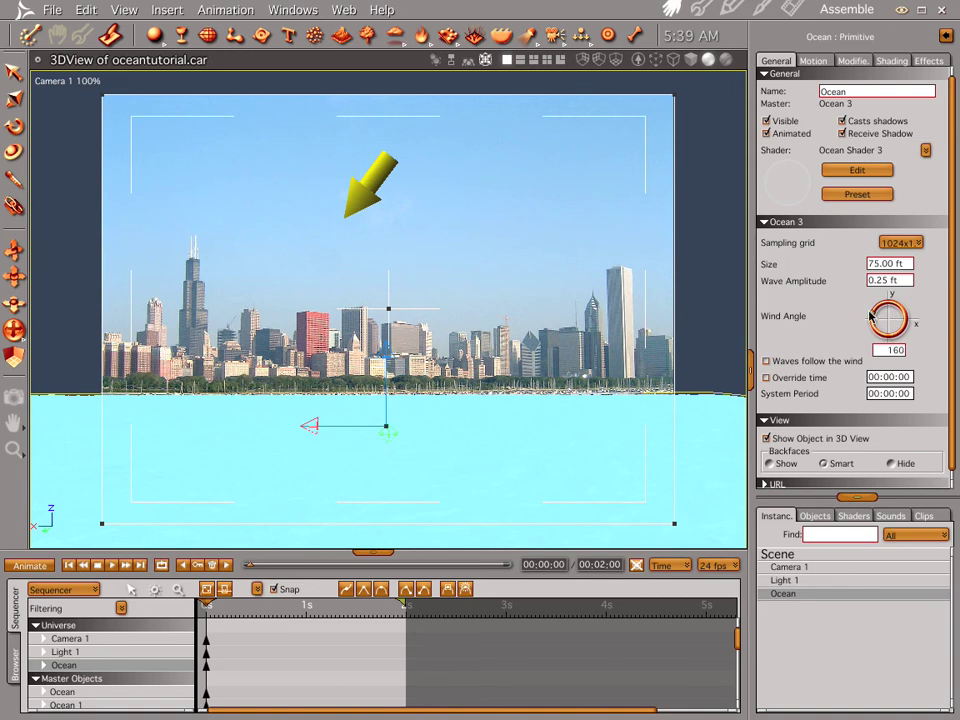
{"action": "type", "text": "10"}
{"action": "left_click_drag", "start_coordinate": [907, 320], "coordinate": [418, 392]}
{"action": "left_click_drag", "start_coordinate": [880, 318], "coordinate": [916, 320]}
{"action": "left_click", "coordinate": [767, 361]}
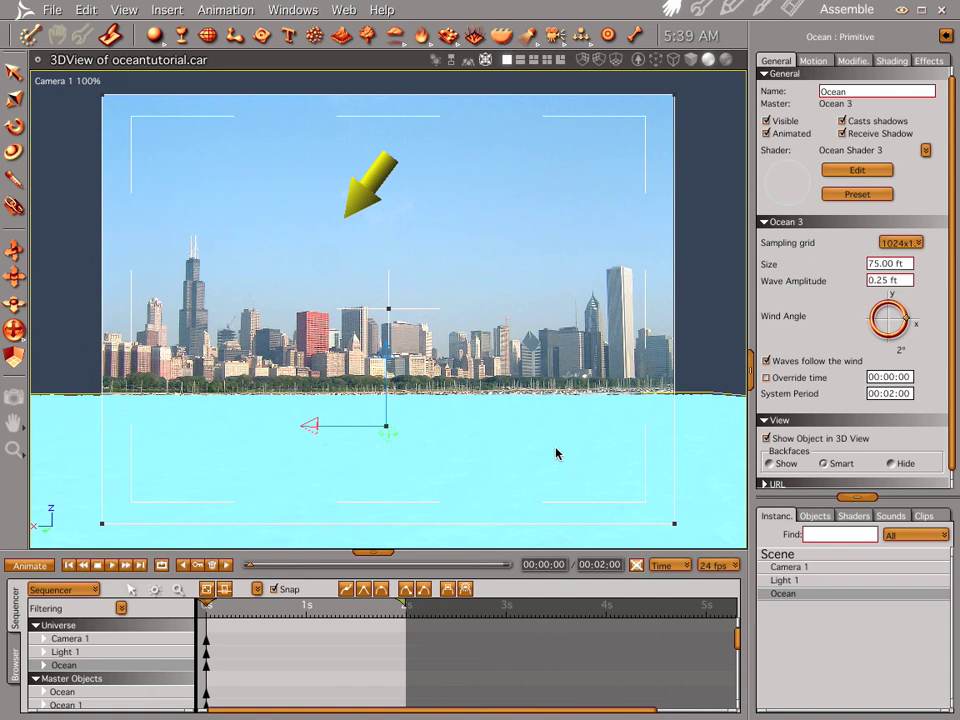
{"action": "left_click", "coordinate": [908, 248]}
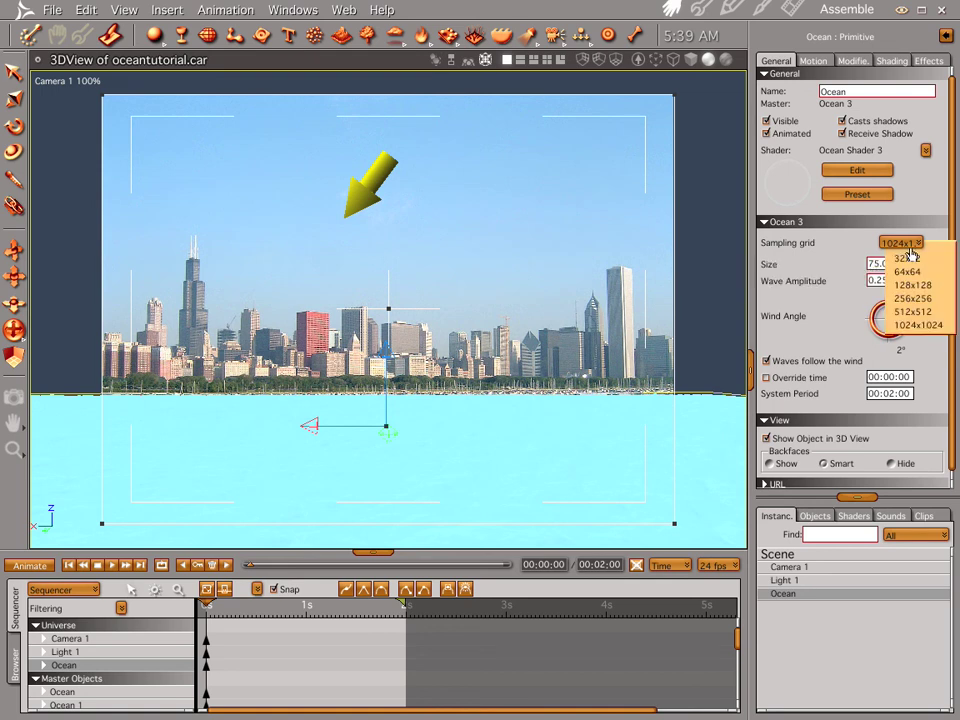
{"action": "left_click", "coordinate": [856, 240]}
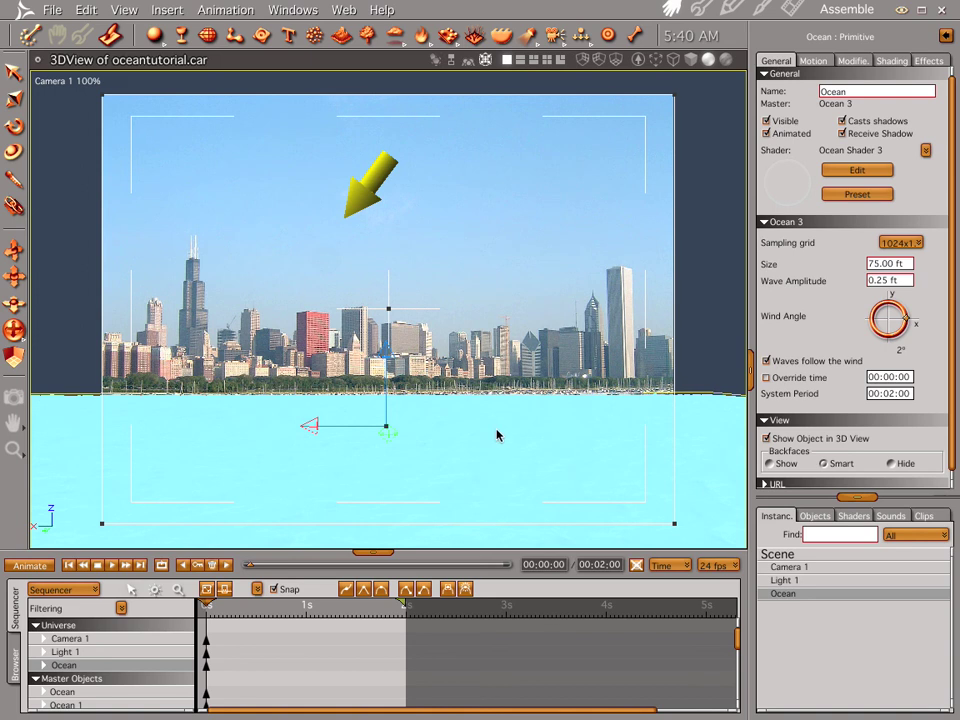
{"action": "key", "text": "super+Tab"}
{"action": "key", "text": "super+Tab"}
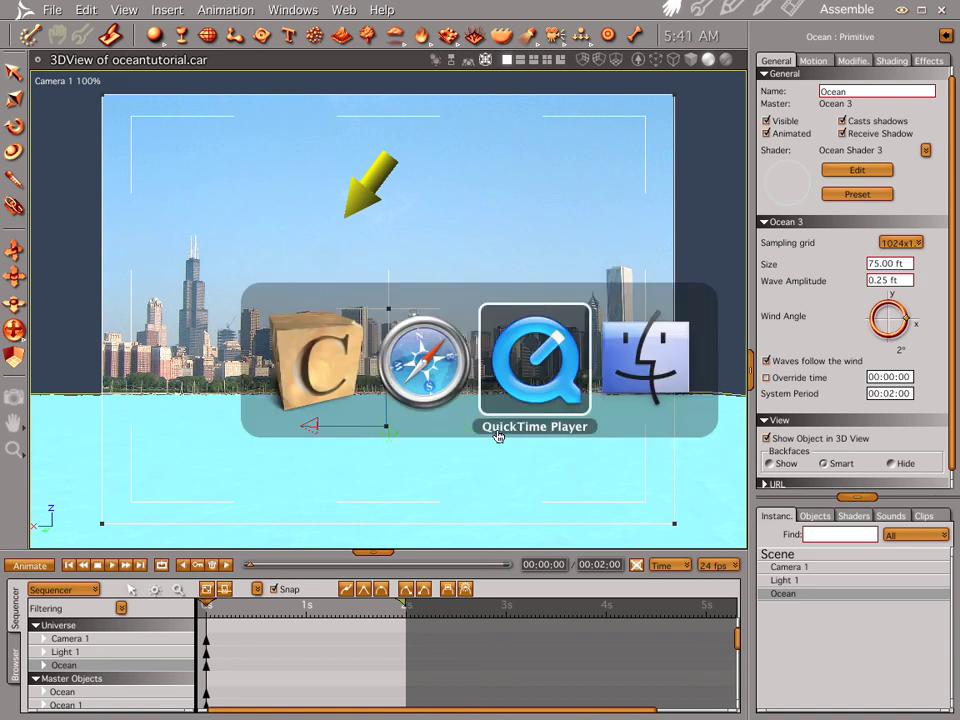